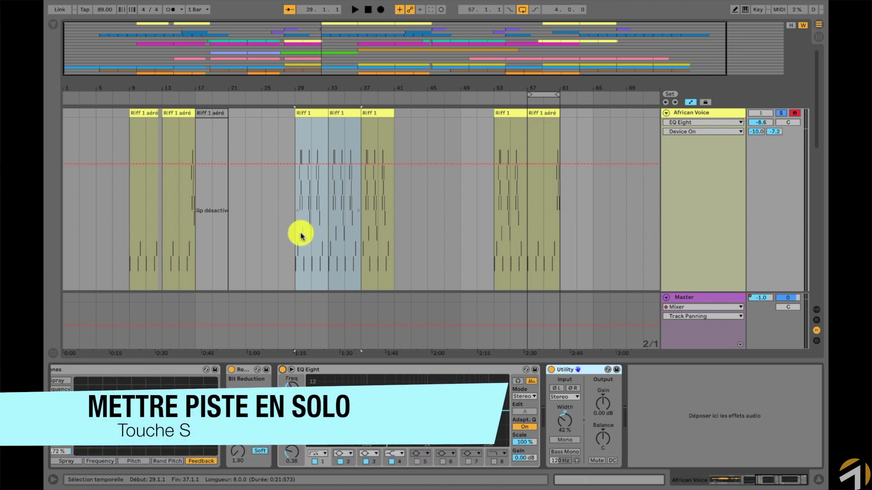
- Loop the first Riff 1 clip on the African Voice track, from bar 29 to 33, and audition it briefly
left_click_drag(296, 234, 327, 244)
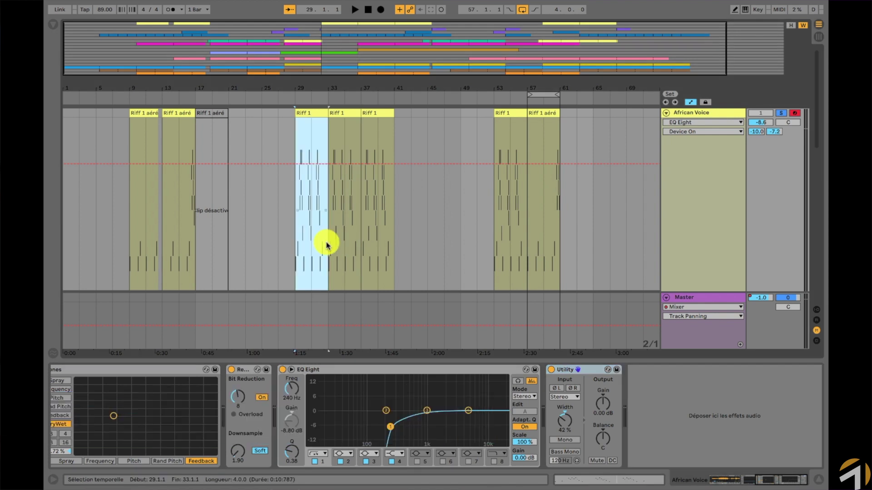
key("ctrl+l")
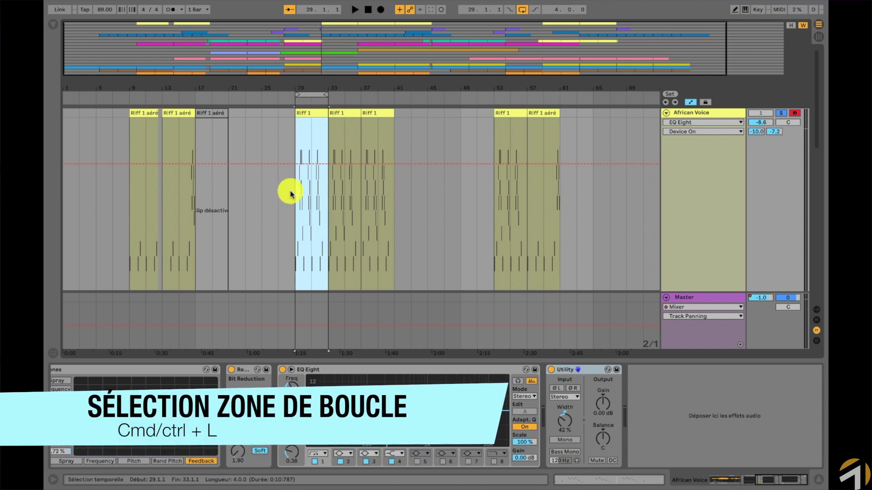
key("space")
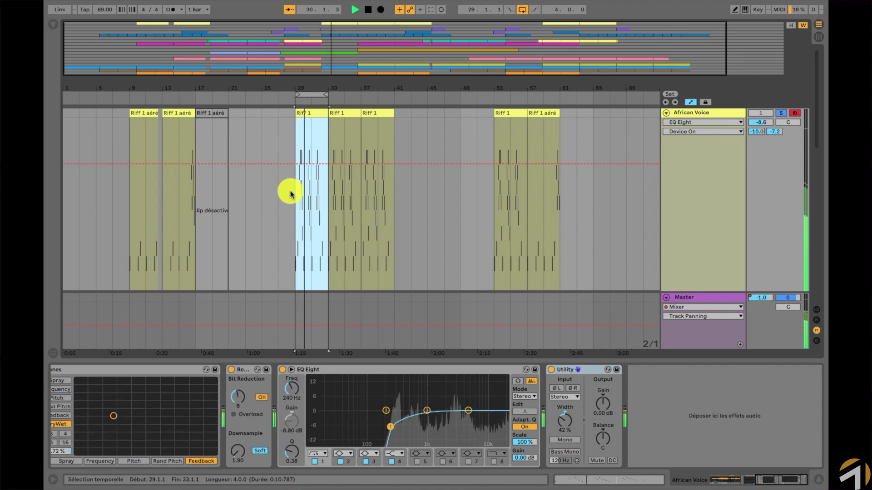
key("space")
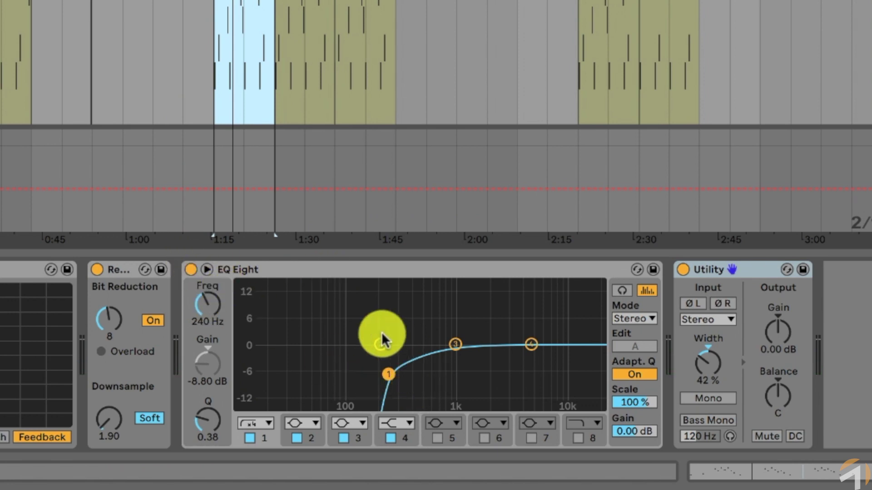
left_click(331, 320)
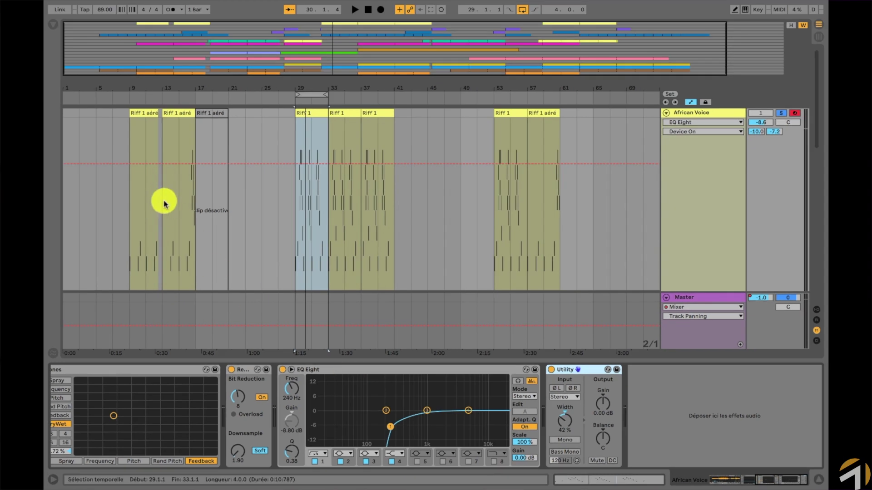
- Replace the EQ Eight on the African Voice track with a Channel EQ placed before the Utility device
left_click(52, 25)
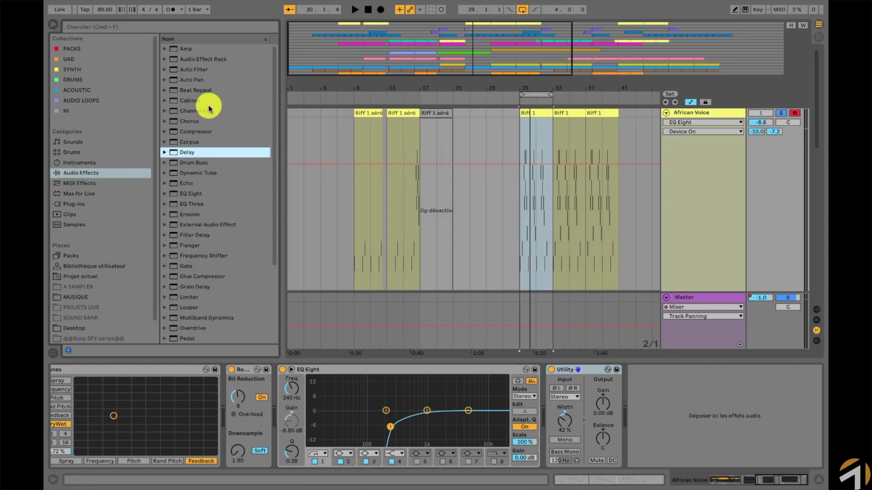
left_click(191, 112)
mouse_move(189, 112)
left_mouse_down()
mouse_move(422, 346)
mouse_move(541, 411)
left_mouse_up()
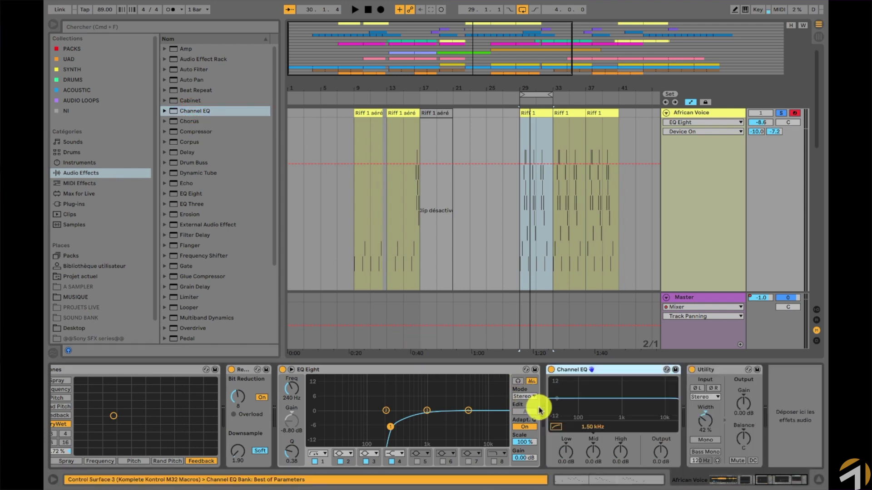
left_click(381, 370)
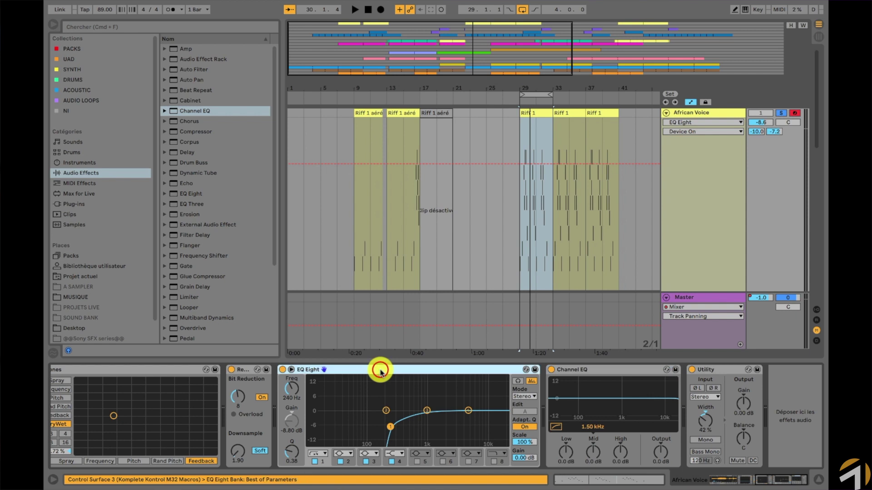
key("Delete")
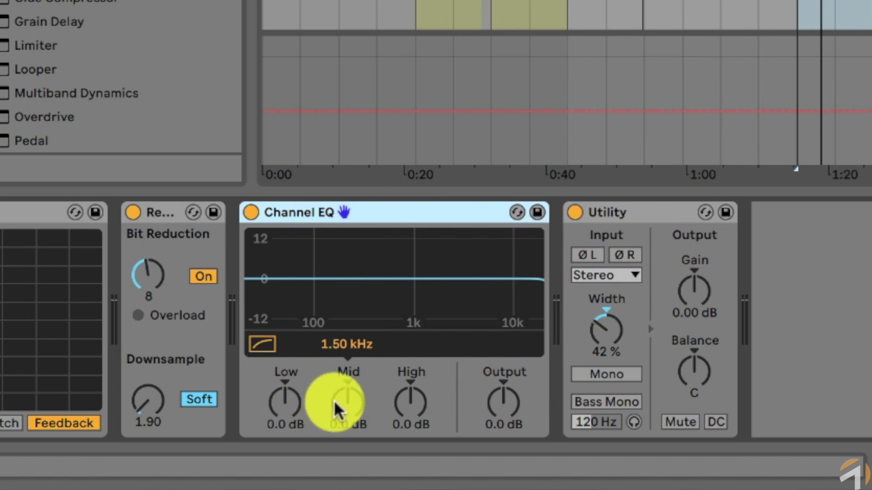
- Set the Channel EQ's Low gain to 1.9 dB, Mid to -5.4 dB and High to 4.8 dB
left_click_drag(293, 398, 293, 390)
left_click_drag(337, 405, 341, 409)
left_click_drag(408, 400, 411, 402)
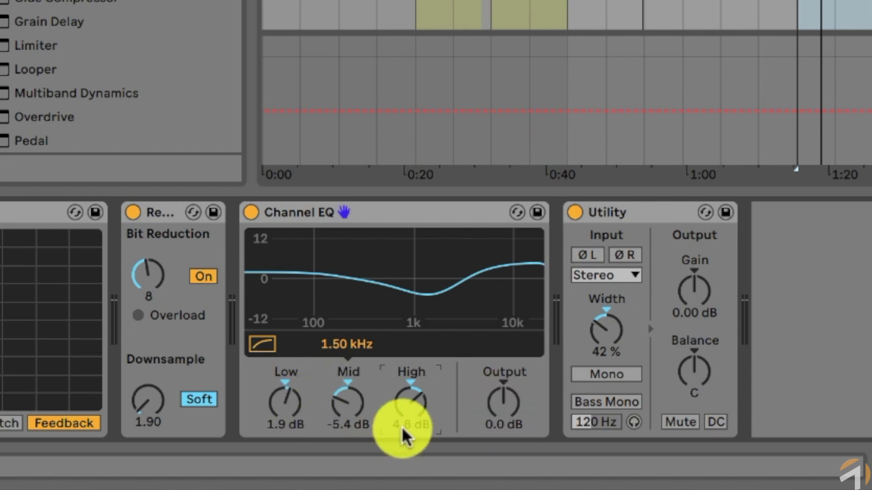
- Switch the Channel EQ's high-pass filter on and off repeatedly to compare its curve, leaving it off
left_click(263, 346)
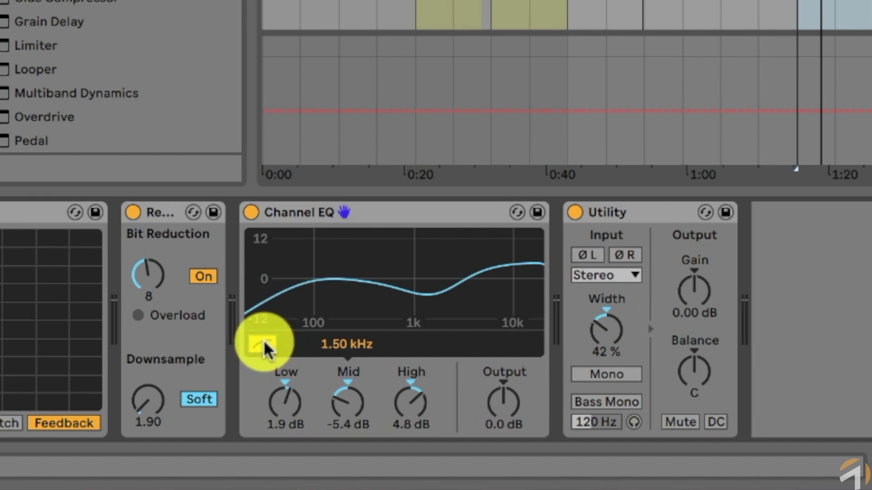
left_click(263, 345)
left_click(263, 345)
left_click(264, 345)
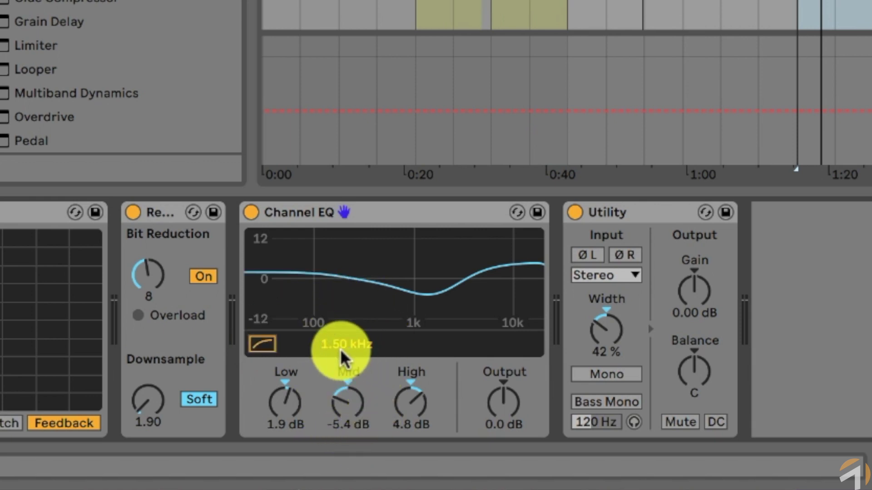
- Raise the Channel EQ's Mid gain to 11 dB and move its mid frequency to 481 Hz
left_click_drag(347, 399, 350, 415)
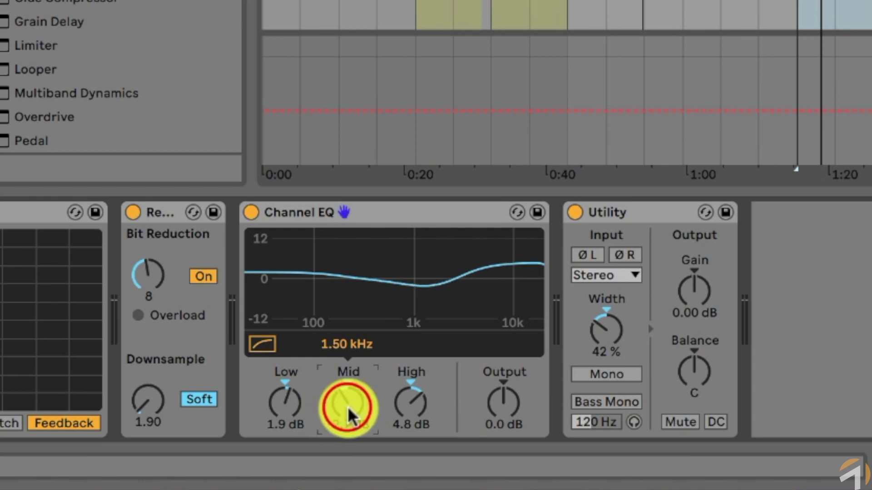
mouse_move(343, 353)
left_mouse_down()
mouse_move(342, 390)
mouse_move(342, 332)
mouse_move(343, 389)
mouse_move(345, 358)
left_mouse_up()
left_click_drag(347, 403, 347, 402)
mouse_move(343, 352)
left_mouse_down()
mouse_move(344, 389)
mouse_move(344, 345)
mouse_move(344, 363)
mouse_move(341, 345)
mouse_move(342, 353)
left_mouse_up()
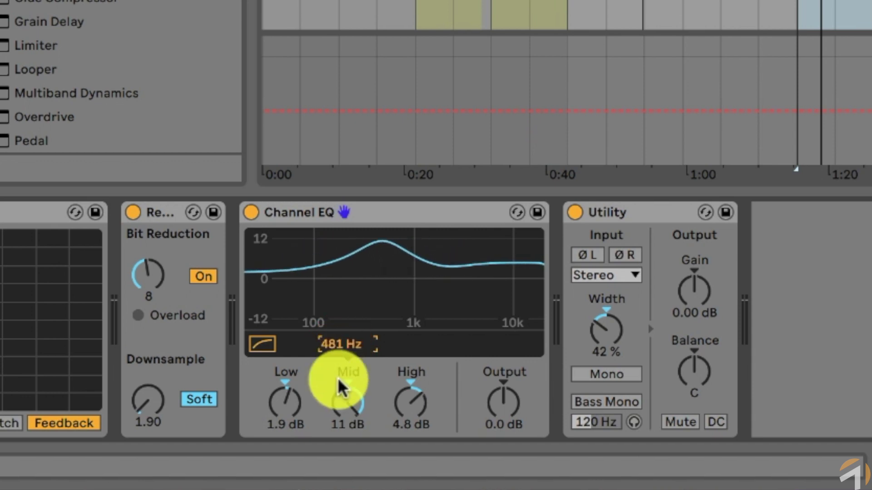
- Sweep the Channel EQ's Low gain up to 11 dB and back, returning Low, Mid and High to 0.0 dB
double_click(340, 404)
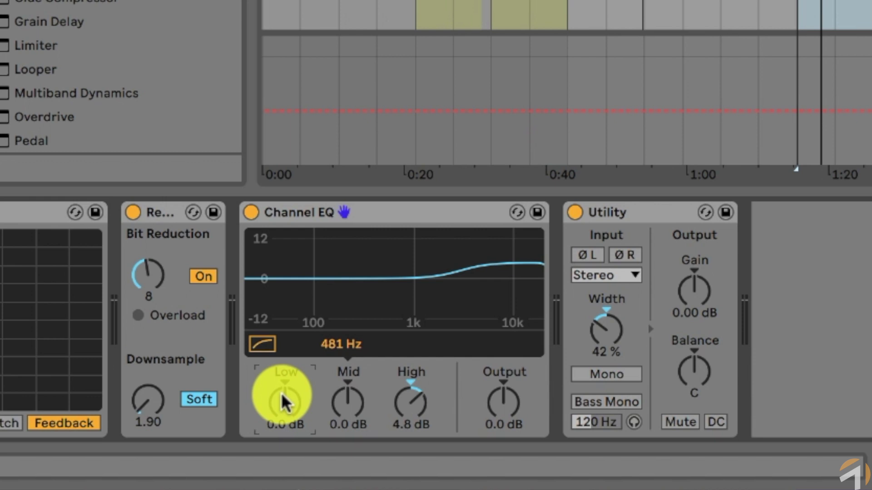
left_click_drag(281, 402, 282, 364)
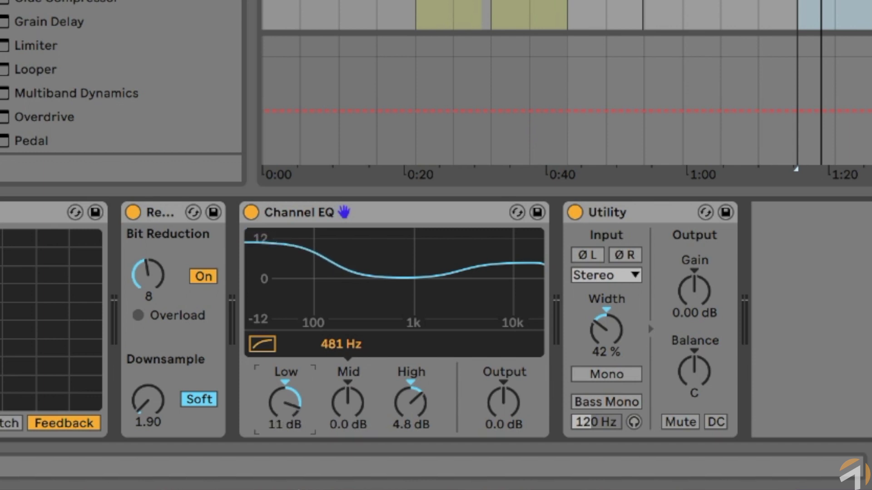
mouse_move(285, 402)
left_mouse_down()
mouse_move(285, 470)
mouse_move(285, 413)
left_mouse_up()
left_click_drag(285, 404, 284, 437)
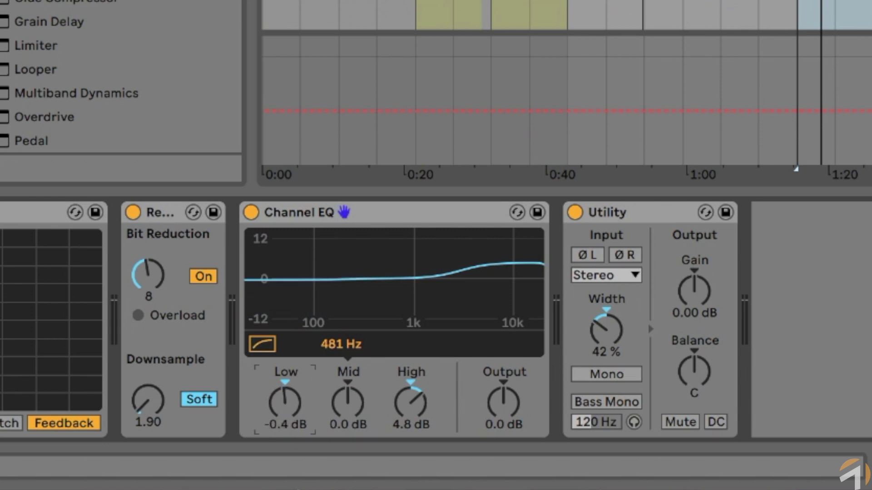
mouse_move(282, 395)
left_mouse_down()
mouse_move(282, 361)
mouse_move(282, 428)
mouse_move(282, 392)
left_mouse_up()
left_click_drag(282, 392, 282, 393)
left_click(410, 396)
mouse_move(410, 397)
left_mouse_down()
mouse_move(410, 356)
mouse_move(410, 444)
mouse_move(410, 403)
left_mouse_up()
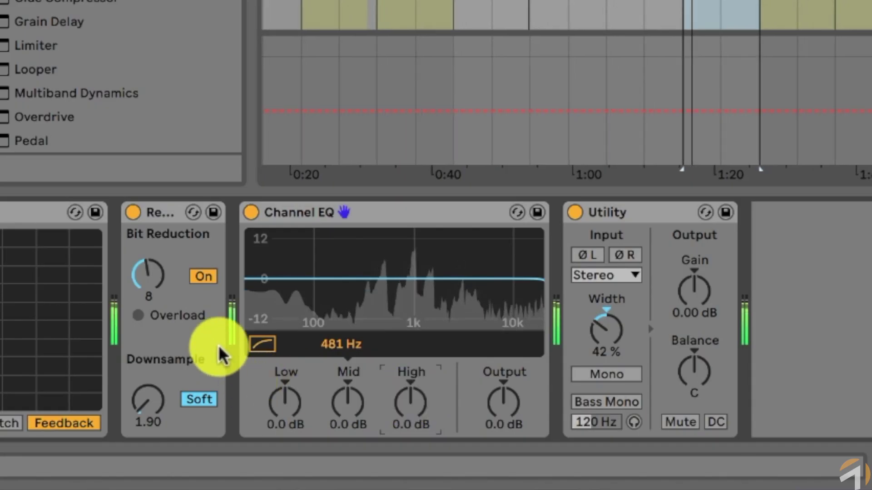
- Compare the Channel EQ with and without its high-pass filter, then lower the Low gain to -15 dB with the filter enabled
left_click(260, 346)
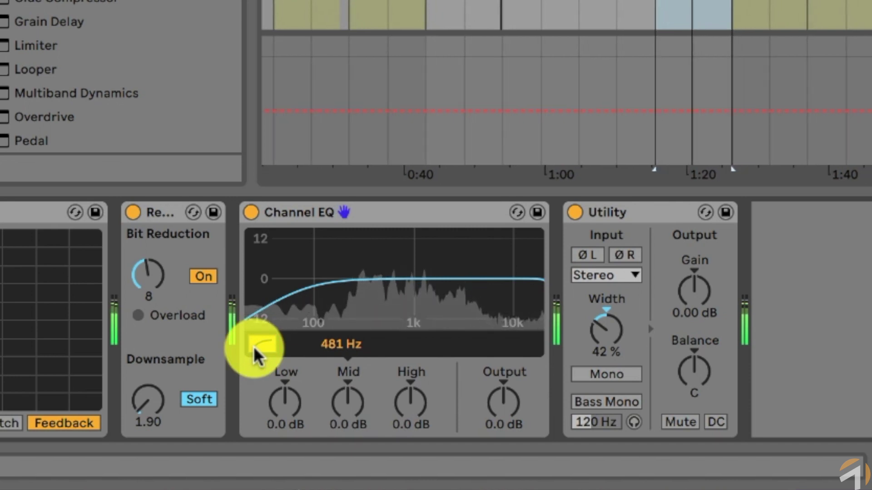
left_click(255, 350)
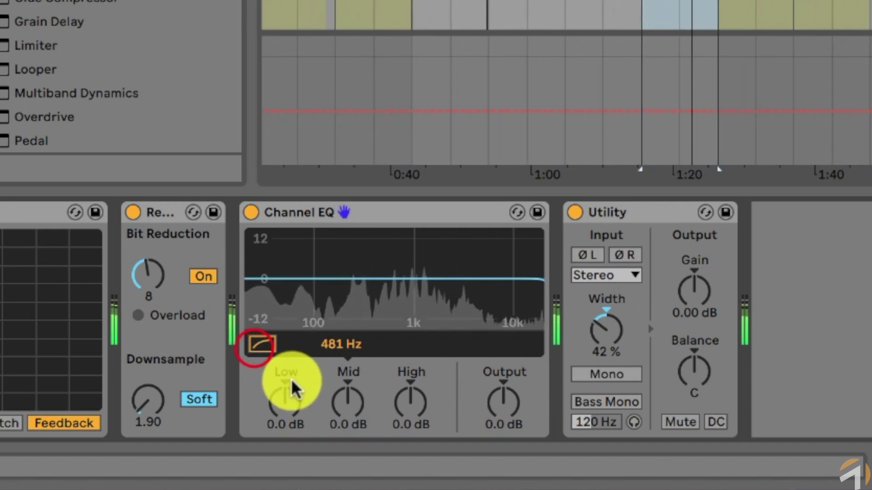
left_click(285, 383)
left_click_drag(285, 429, 292, 459)
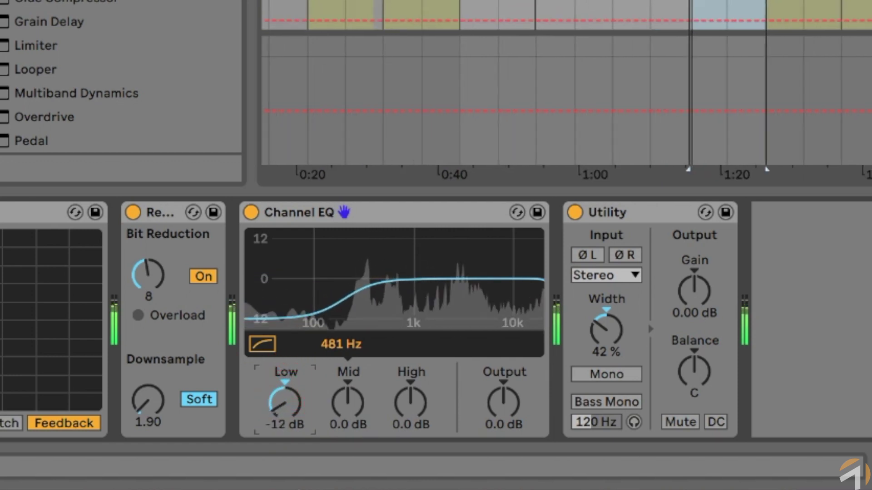
left_click_drag(285, 403, 284, 429)
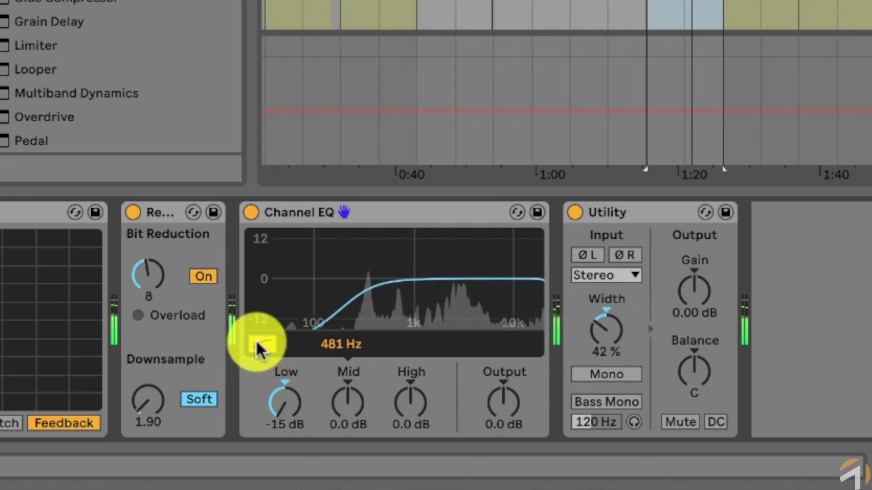
- Raise the Channel EQ's Mid gain to 6.1 dB and sweep its mid frequency down to 120 Hz and up to 709 Hz
left_click_drag(349, 400, 349, 425)
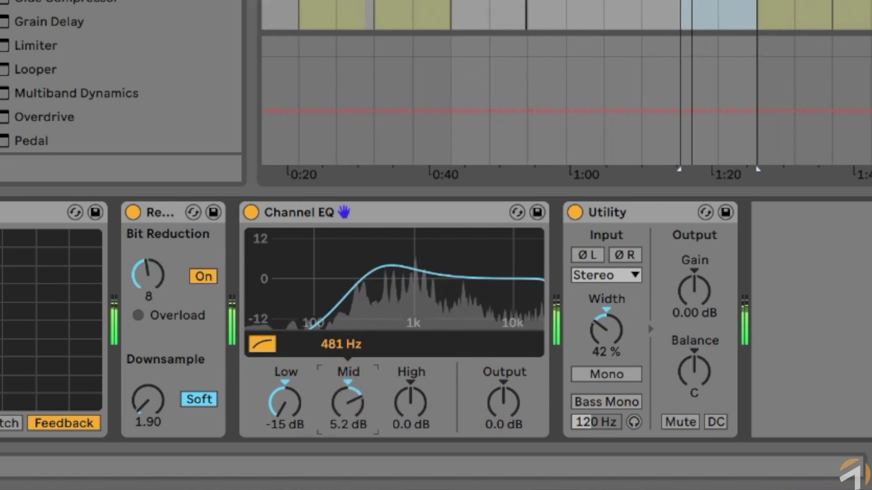
left_click_drag(350, 399, 351, 404)
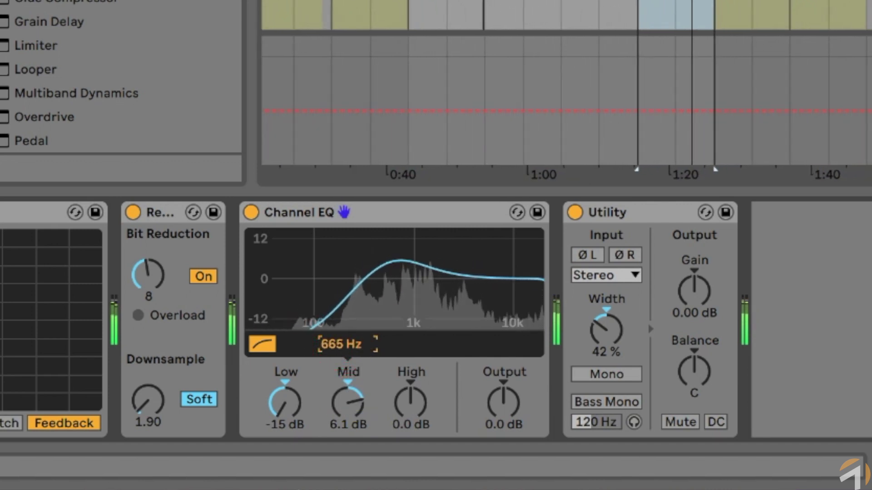
left_click_drag(338, 345, 338, 356)
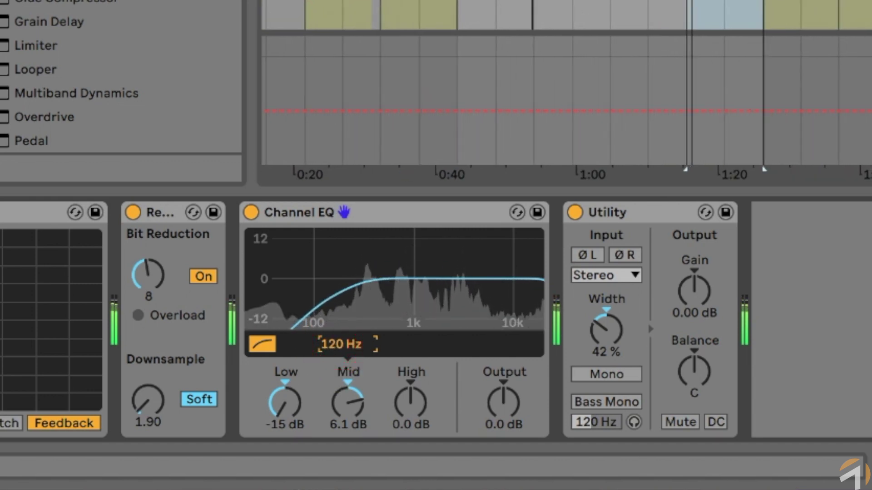
left_click_drag(341, 345, 340, 335)
- Cut the Channel EQ's High gain to -15 dB and sweep the Mid gain down to -11 dB and back to 1.0 dB
left_click_drag(339, 393, 339, 420)
left_click_drag(416, 411, 416, 438)
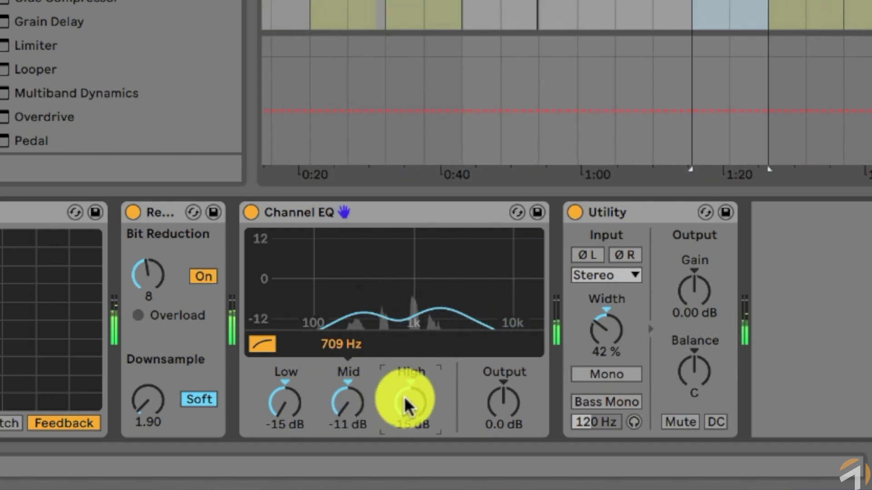
left_click_drag(350, 400, 350, 378)
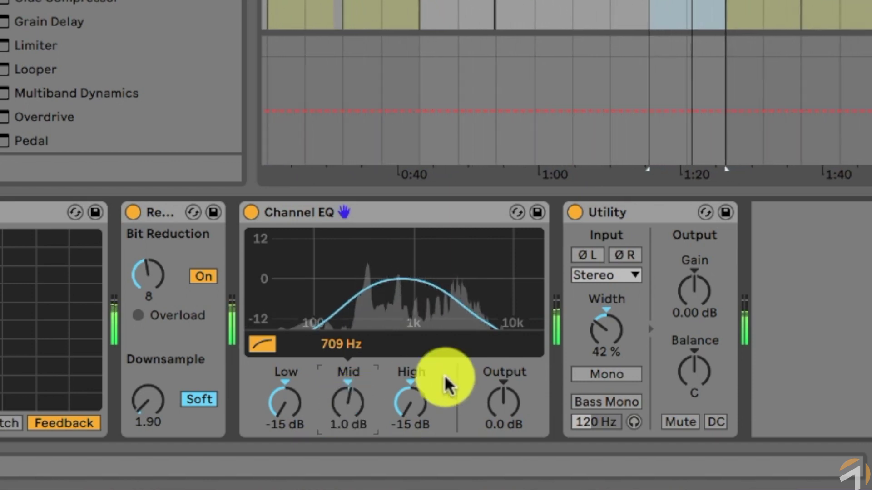